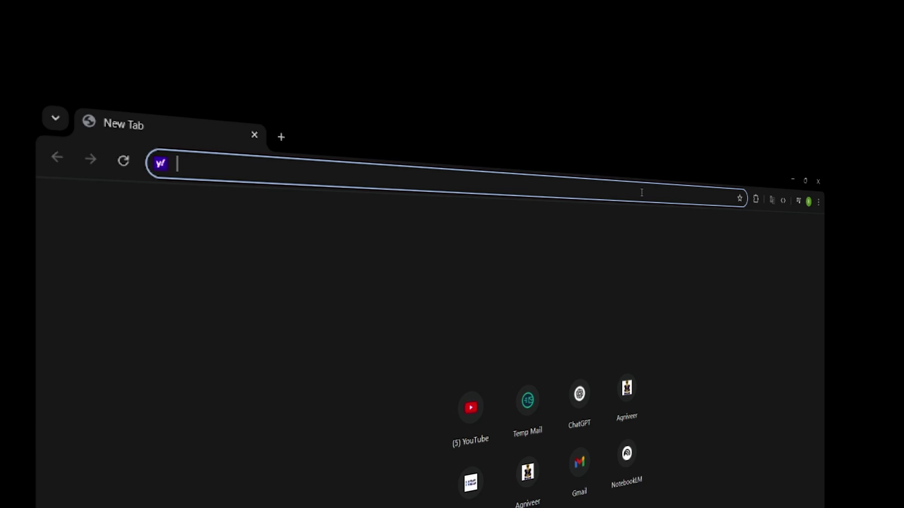
# Search the web for 'chrome web store' from the address bar.
pyautogui.write('ch')
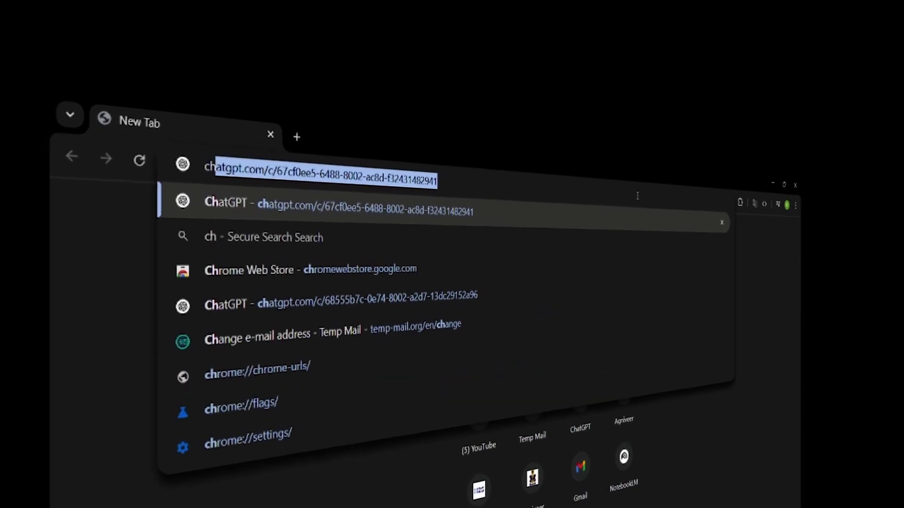
pyautogui.write('rome')
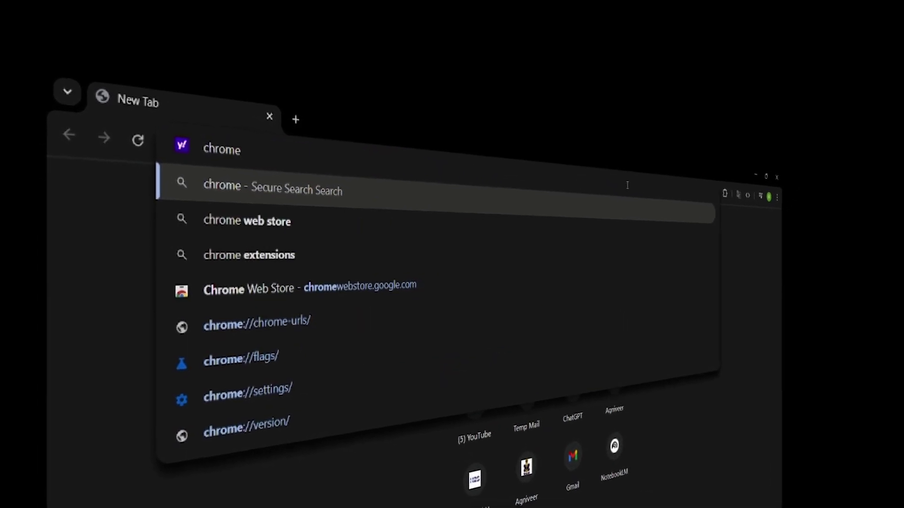
pyautogui.write(' web store')
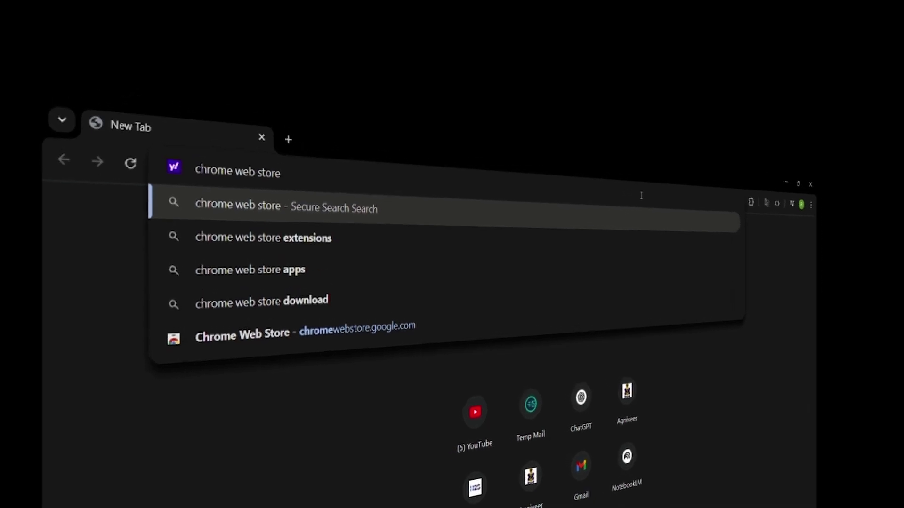
pyautogui.press('Return')
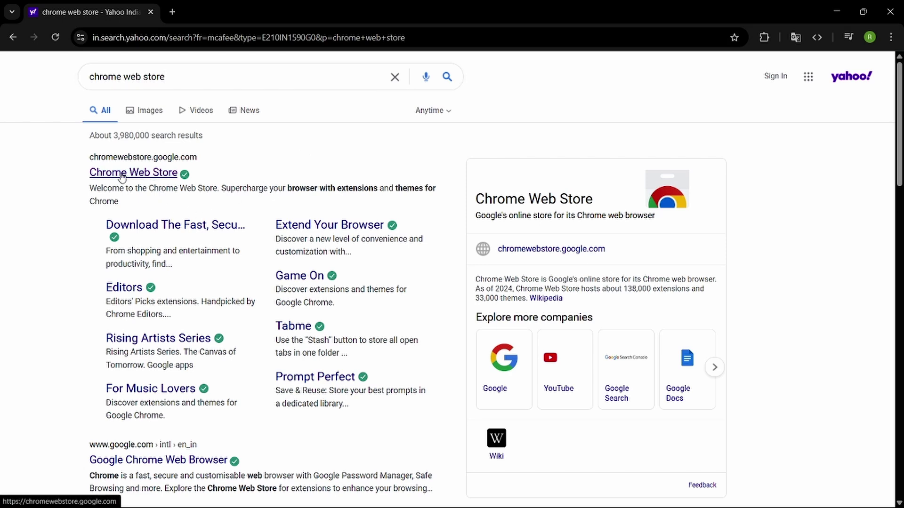
# Go to the Chrome Web Store, search for 'emily ai' and open the Emily listing.
pyautogui.click(169, 173)
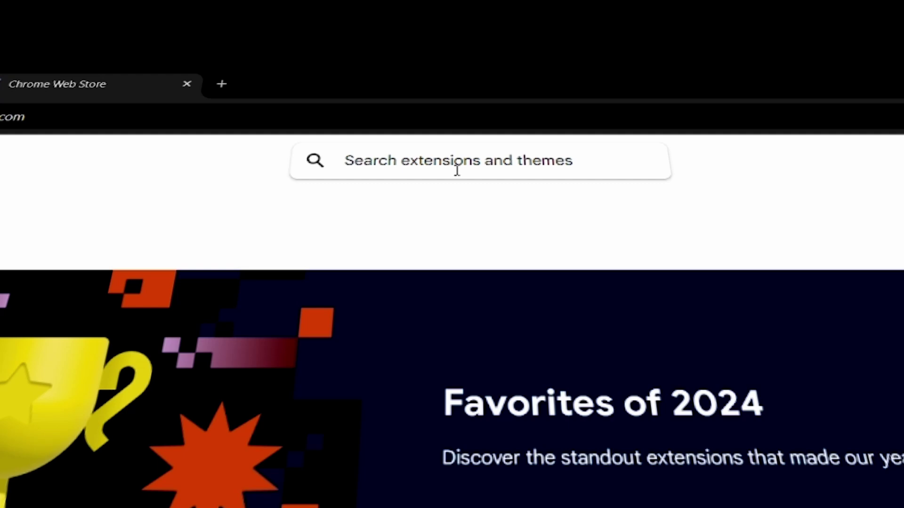
pyautogui.write('emily')
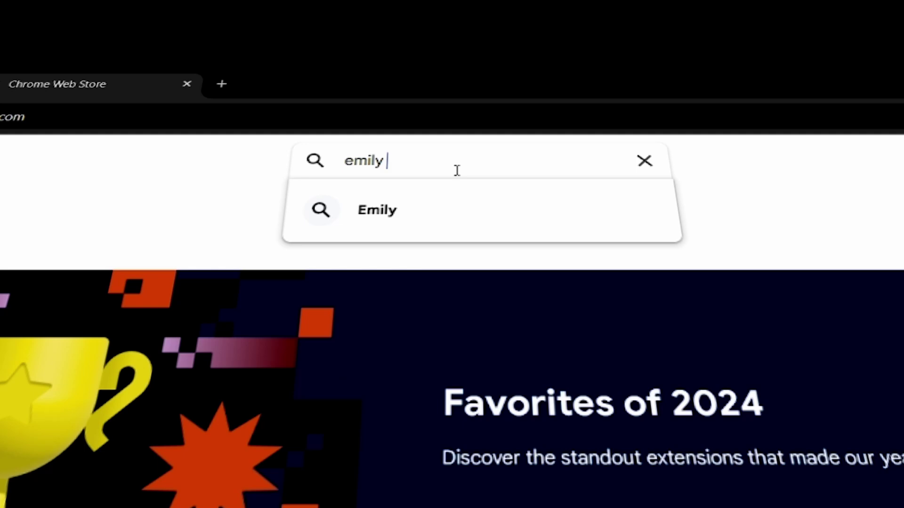
pyautogui.write(' ai')
pyautogui.press('Return')
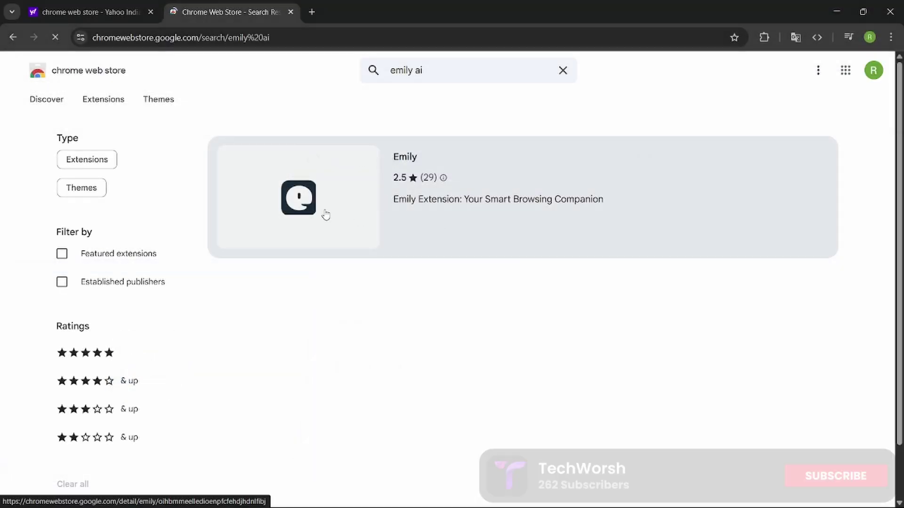
pyautogui.click(325, 215)
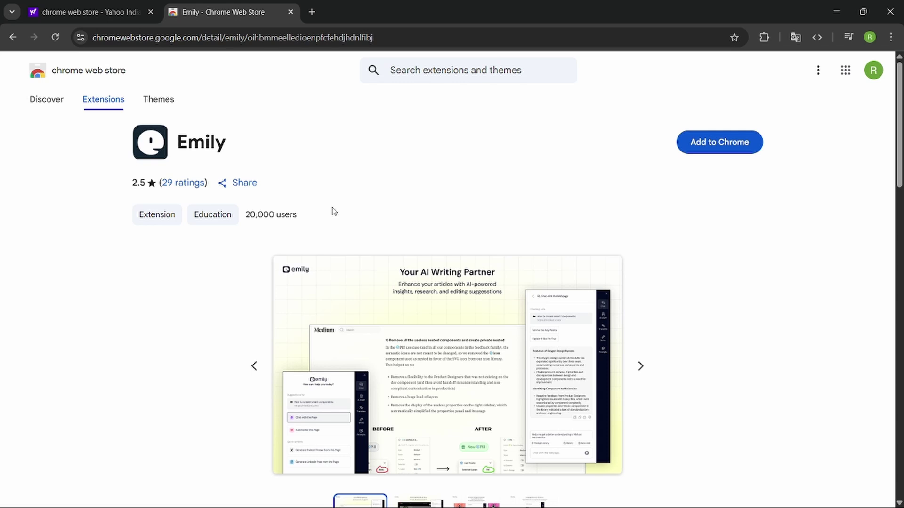
# Add the Emily extension to Chrome and confirm the installation.
pyautogui.click(714, 147)
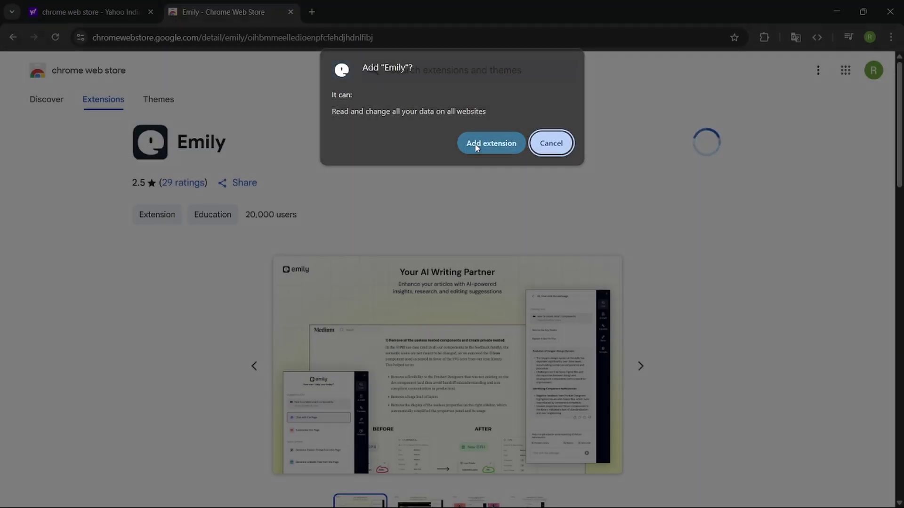
pyautogui.click(474, 145)
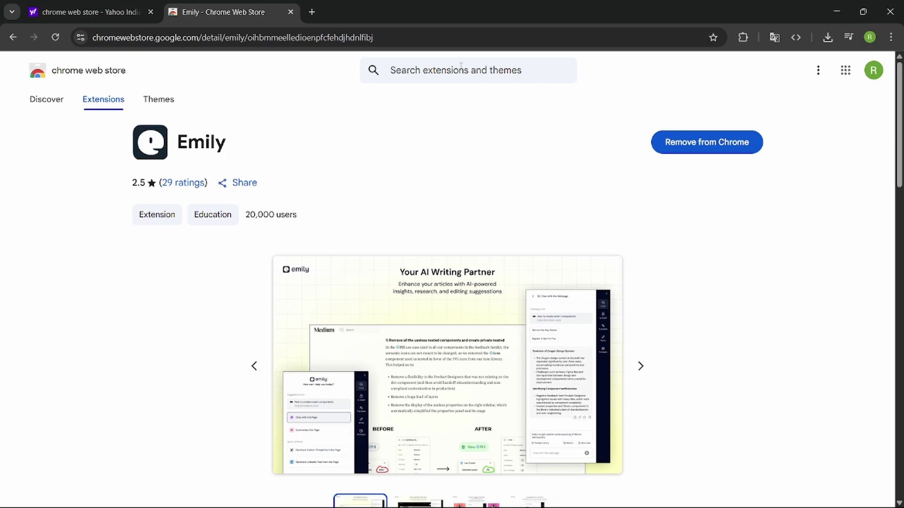
# In a new tab, open YouTube's 'How to Build Your Own Portfolio Website in Minutes with AI' and pause it.
pyautogui.click(310, 12)
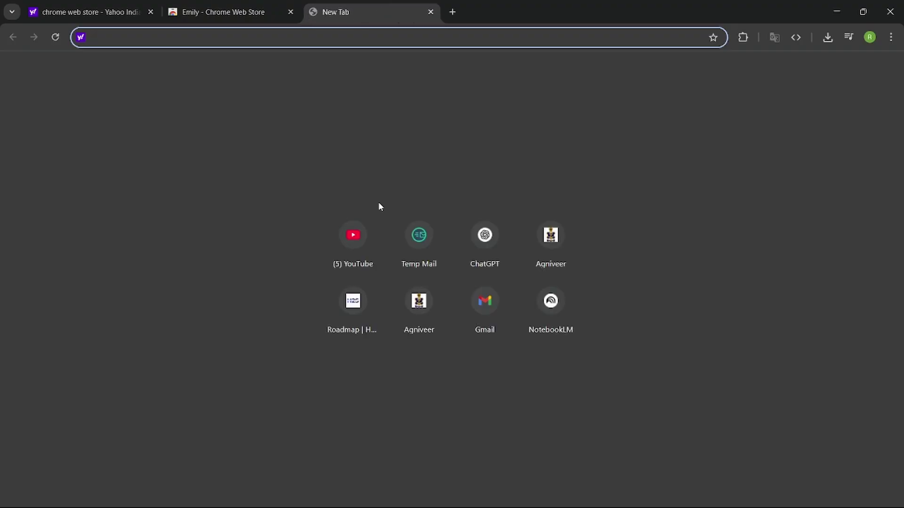
pyautogui.click(361, 256)
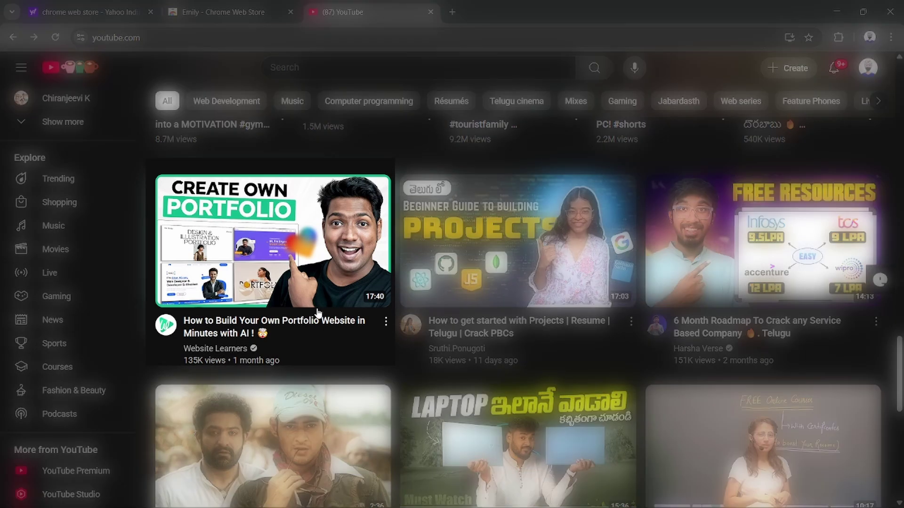
pyautogui.click(235, 281)
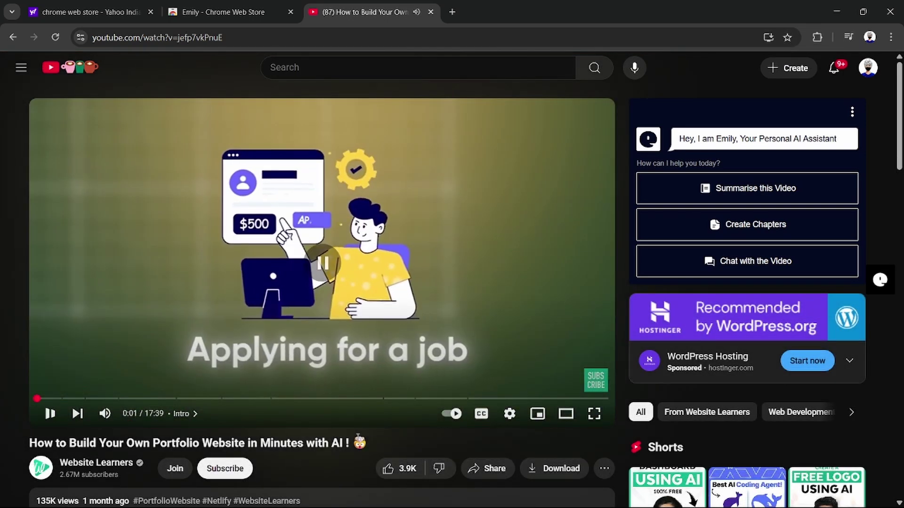
pyautogui.press('space')
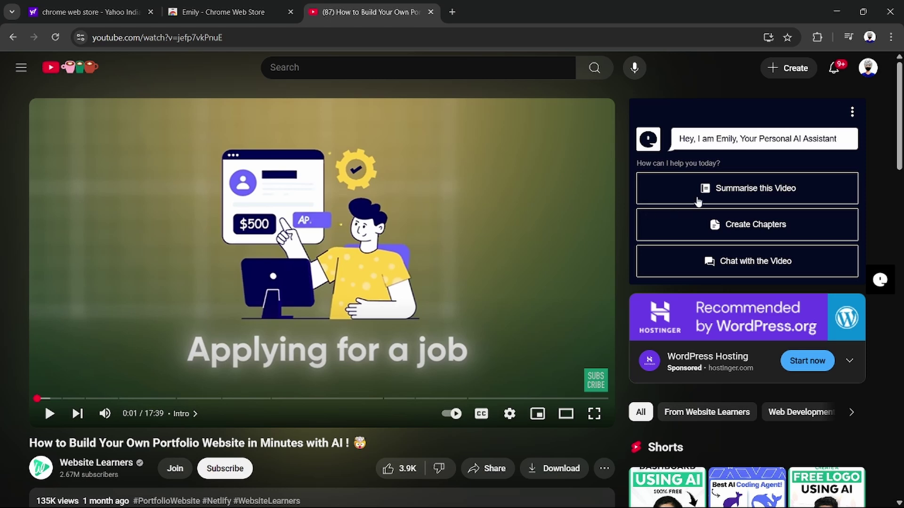
# Ask Emily to summarise the portfolio video and look over the generated result.
pyautogui.click(698, 193)
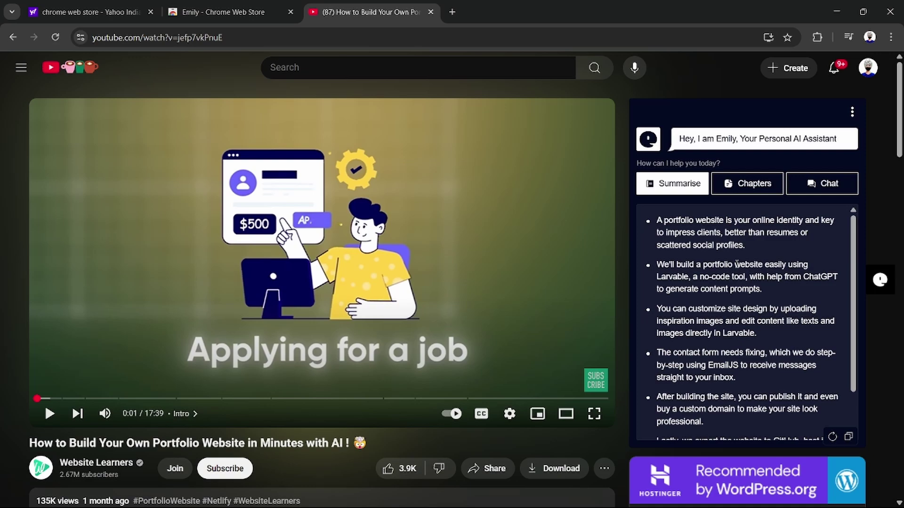
pyautogui.scroll(-1, 748, 278)
pyautogui.scroll(1, 760, 311)
# Generate Emily's timestamped chapters and review the list from the 00:00 introduction onward.
pyautogui.click(729, 188)
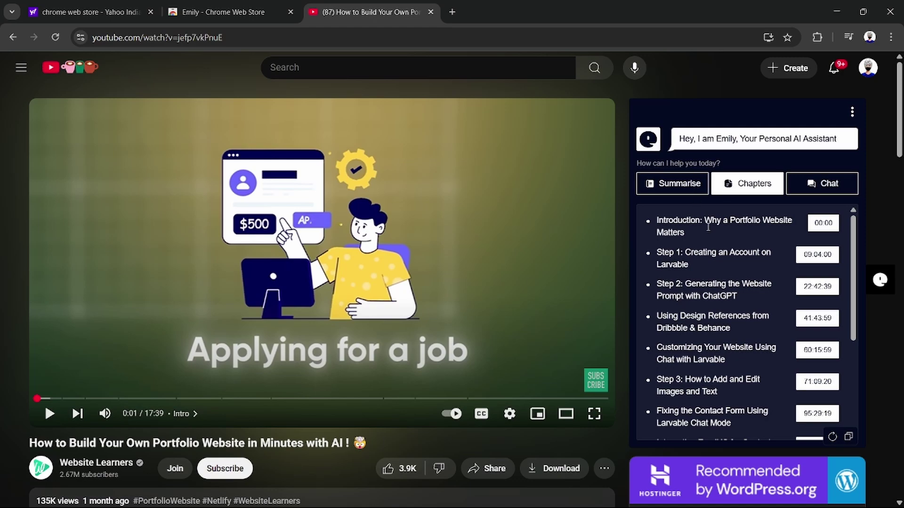
pyautogui.scroll(-3, 753, 282)
pyautogui.scroll(-3, 751, 277)
pyautogui.scroll(5, 742, 264)
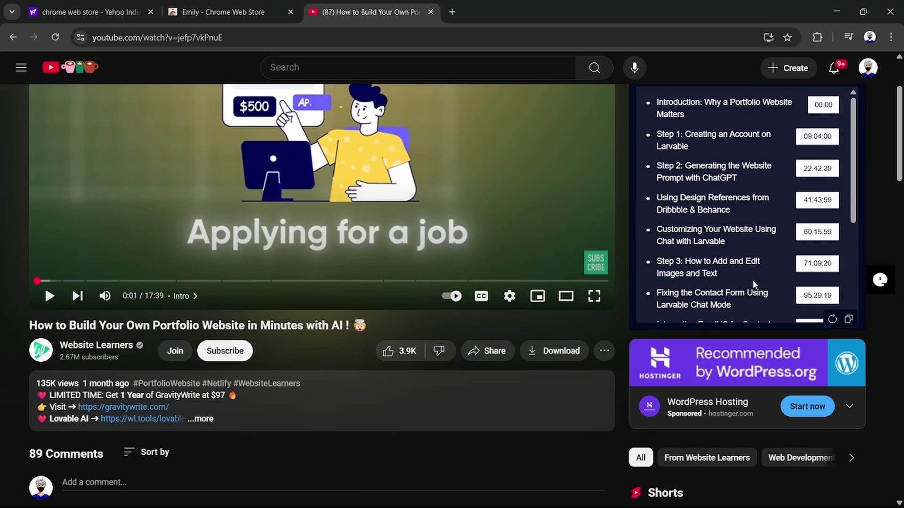
pyautogui.scroll(3, 734, 260)
pyautogui.scroll(-2, 727, 256)
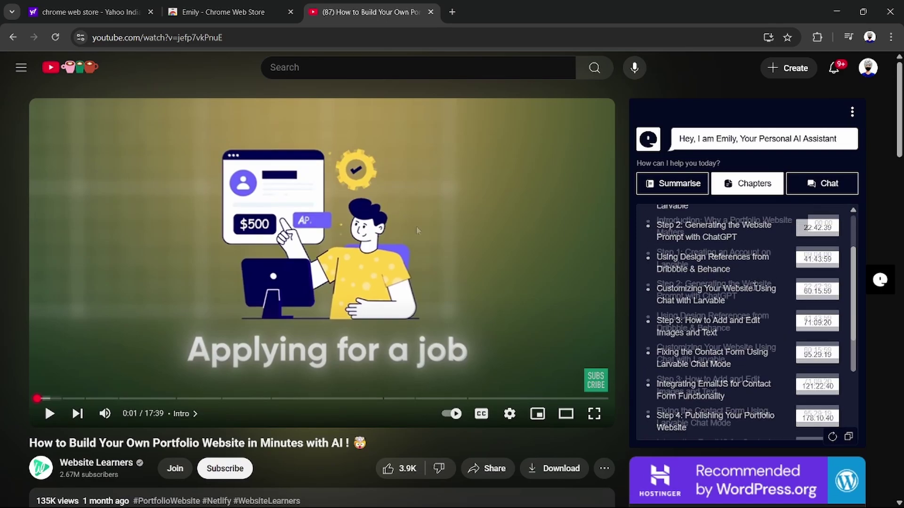
pyautogui.scroll(2, 728, 256)
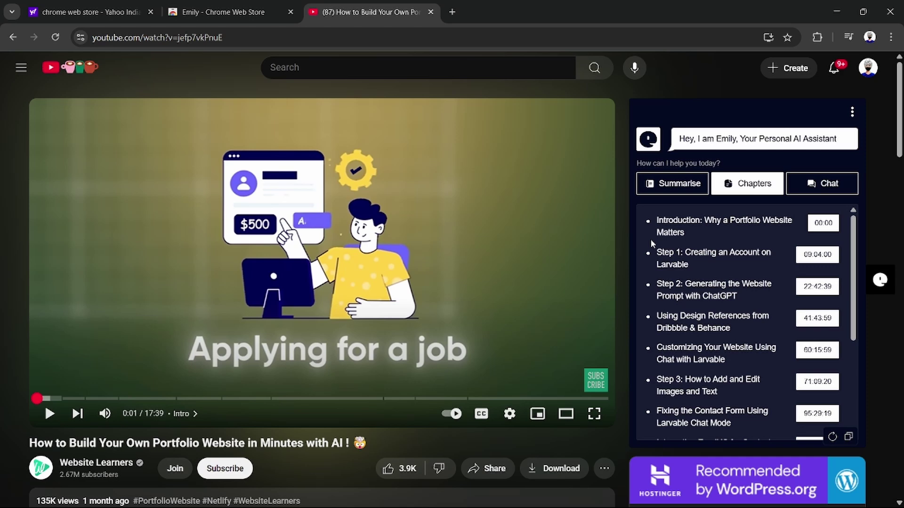
# Open Emily's video chat and ask 'what is the main topic discussed in this video?'.
pyautogui.click(819, 192)
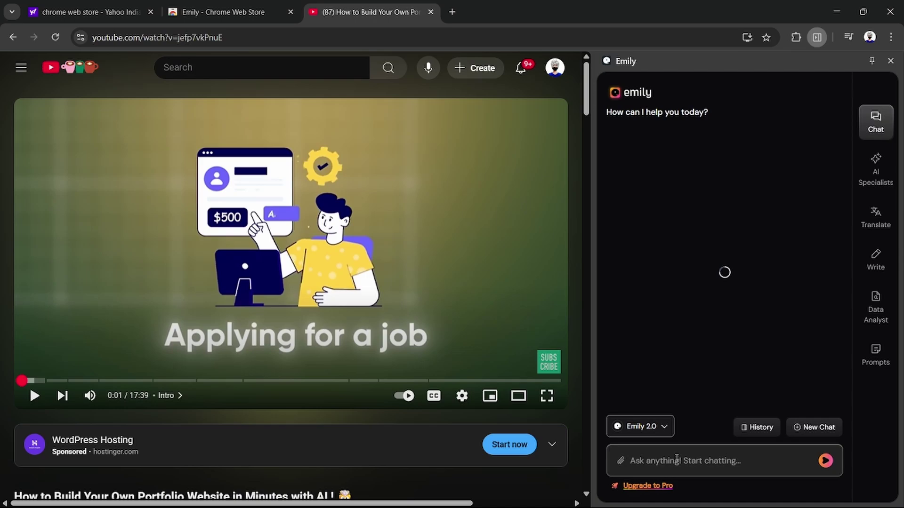
pyautogui.click(676, 460)
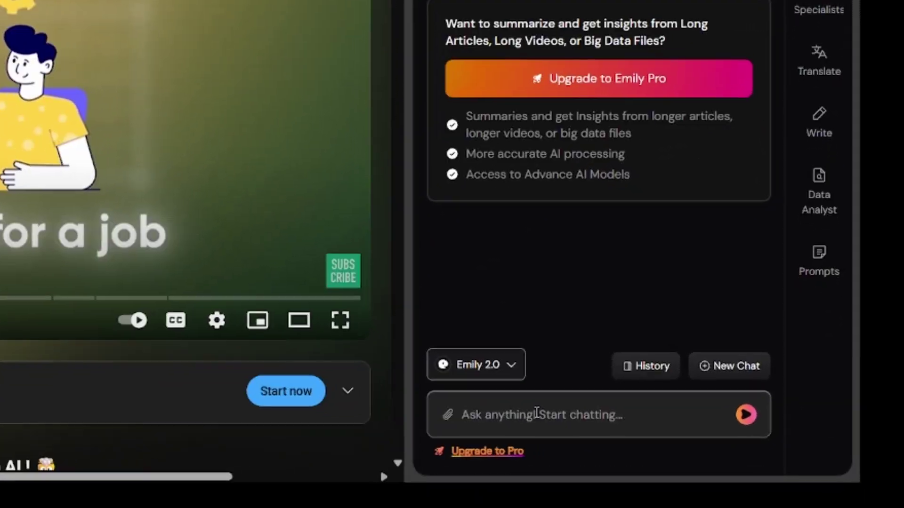
pyautogui.click(536, 414)
pyautogui.write('what is ')
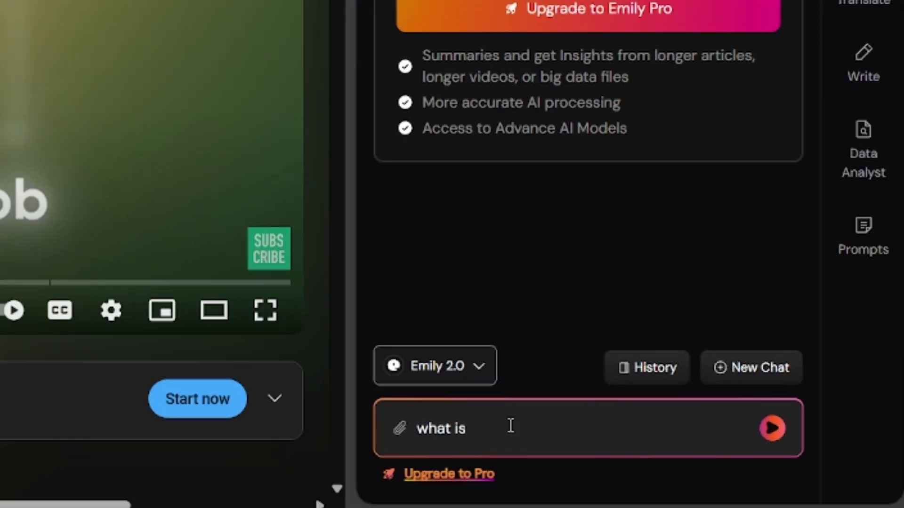
pyautogui.write('the main topic')
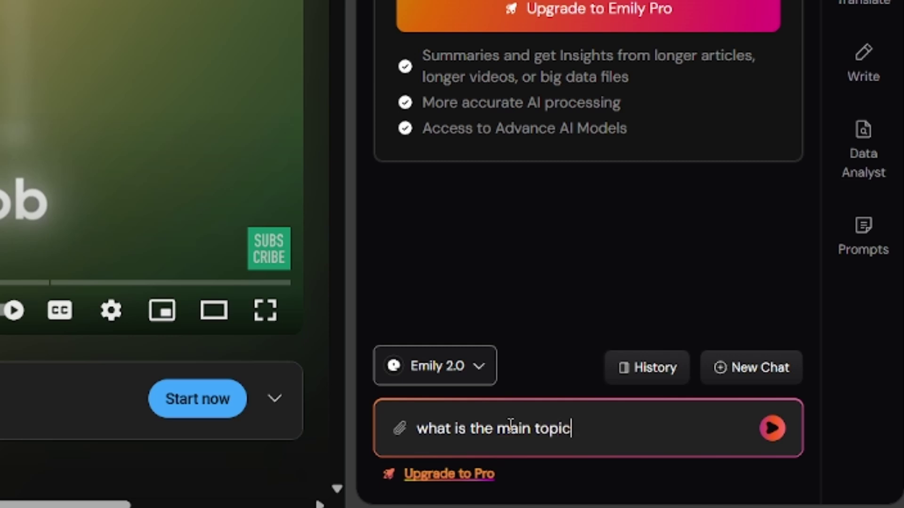
pyautogui.write(' discu')
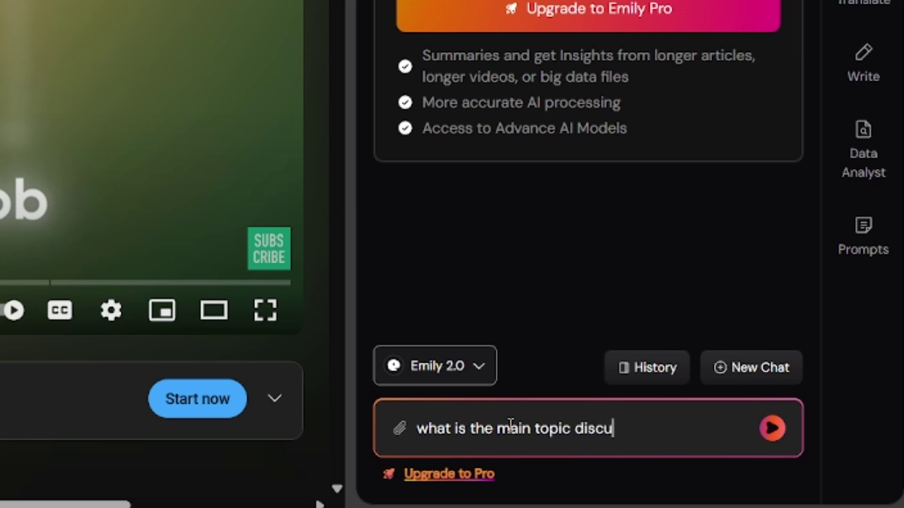
pyautogui.write('ssed in this vi')
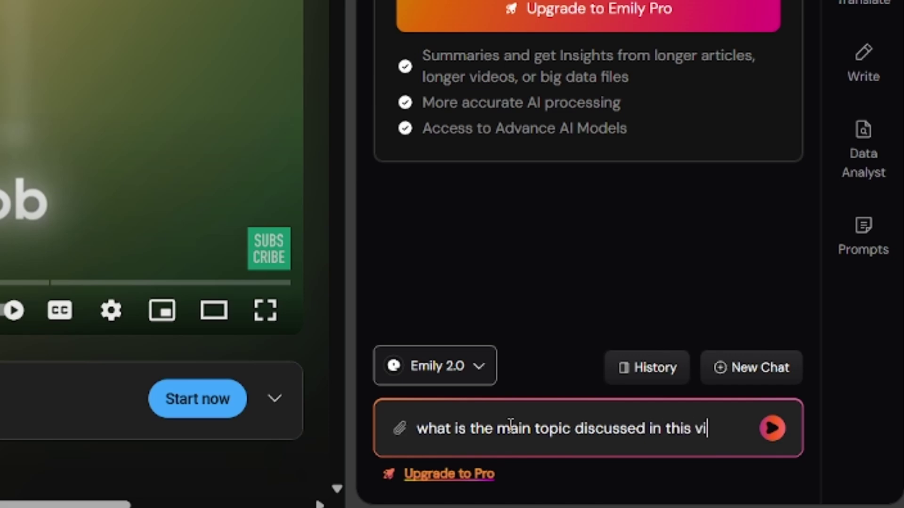
pyautogui.write('deo?')
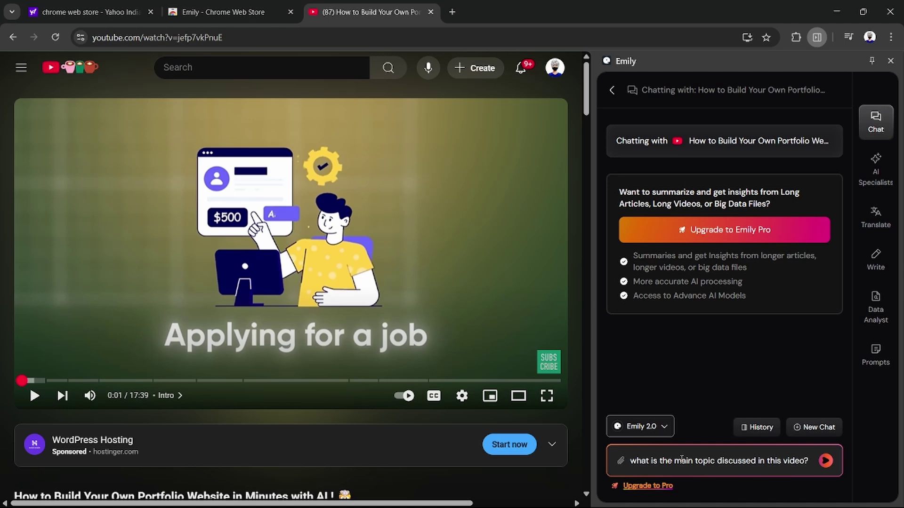
pyautogui.press('Return')
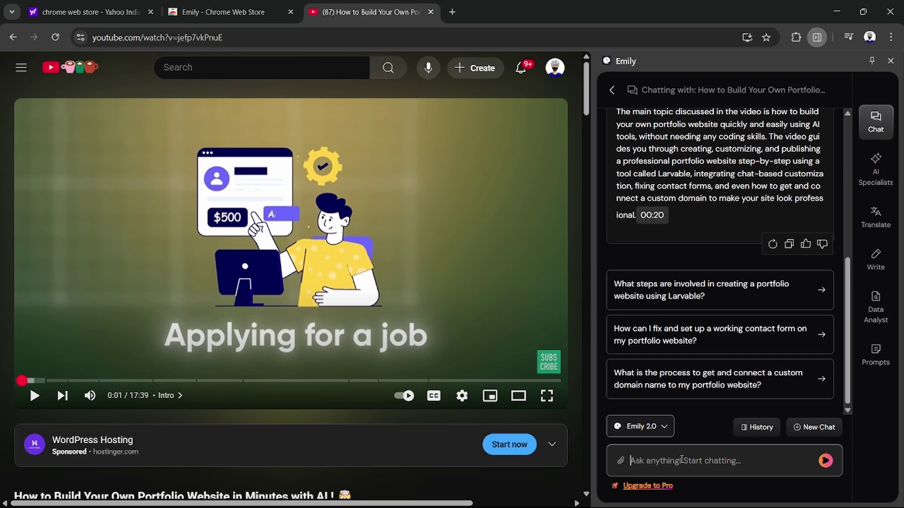
# Read through Emily's main-topic answer and its three suggested follow-up questions.
pyautogui.scroll(3, 740, 367)
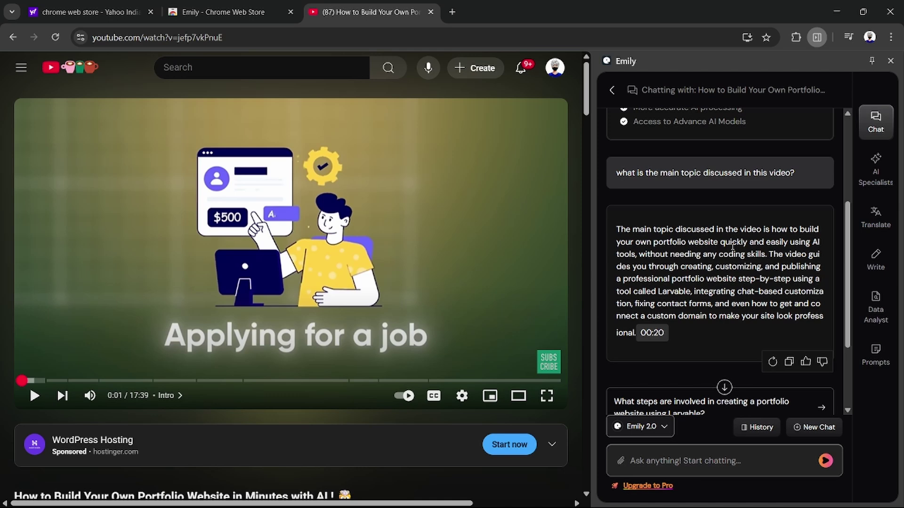
pyautogui.scroll(-3, 668, 257)
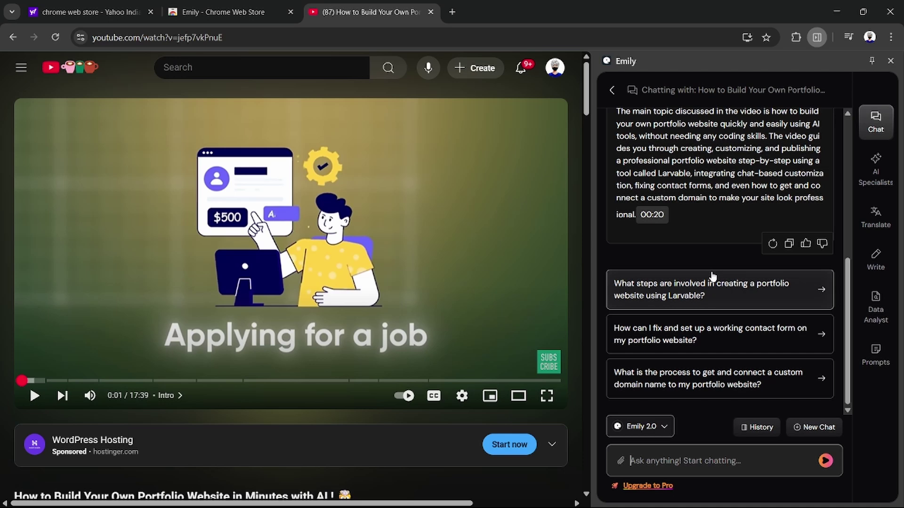
# Ask Emily 'what is portfolio?' in the chat.
pyautogui.write('what is ')
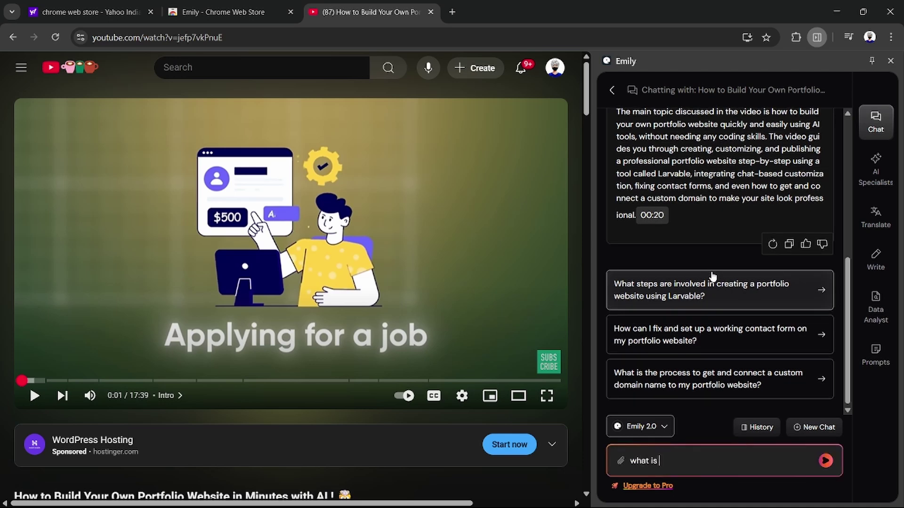
pyautogui.write('portfolio?')
pyautogui.press('Return')
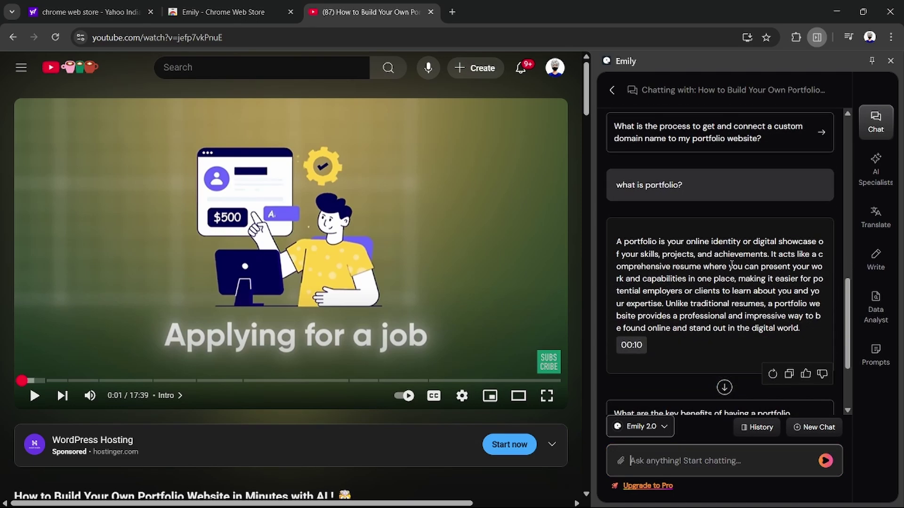